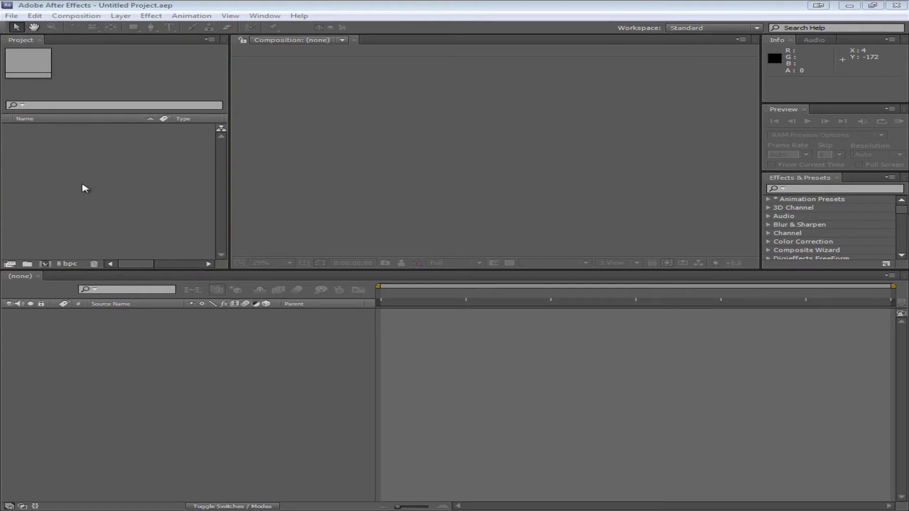
- Import the Tutorial compiled.wmv footage file into the project via File > Import > File…
left_click(11, 16)
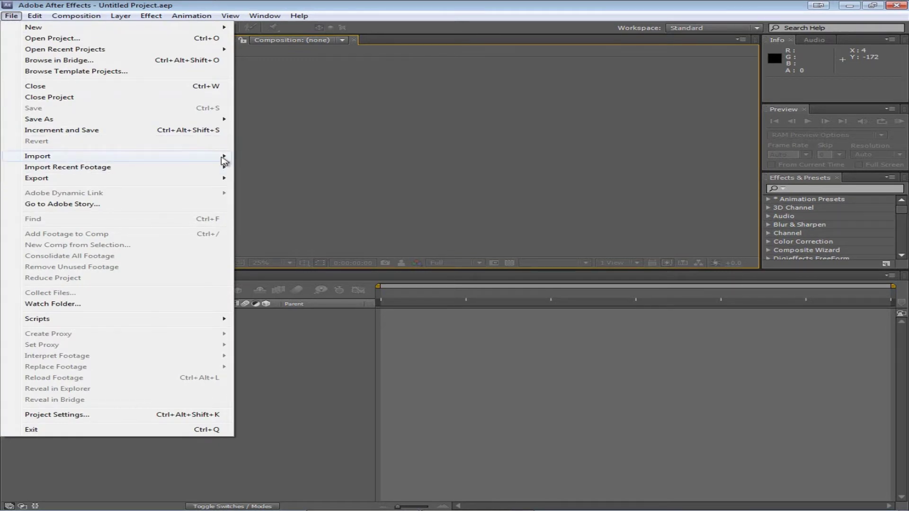
mouse_move(222, 159)
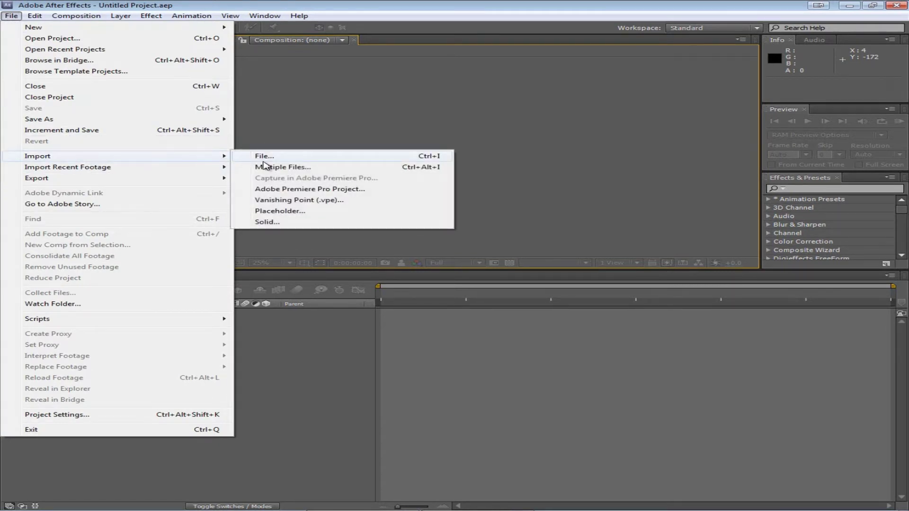
left_click(394, 14)
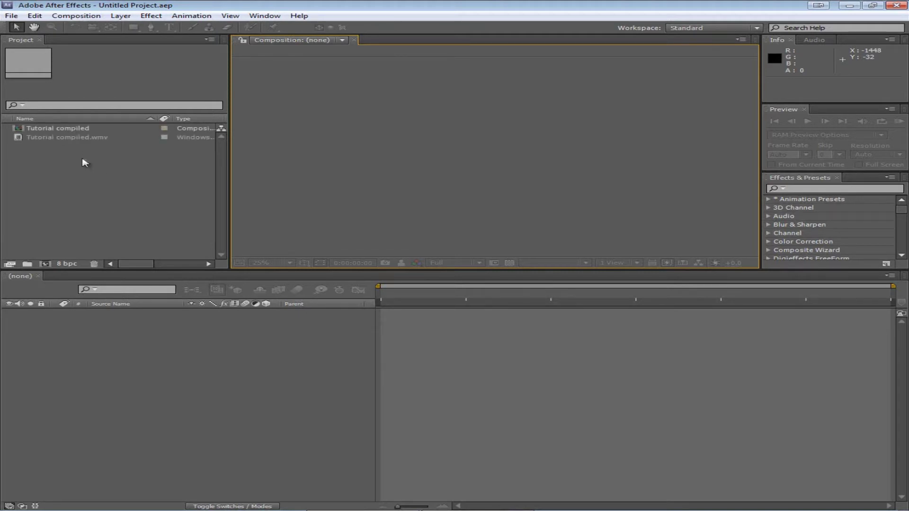
left_click(415, 9)
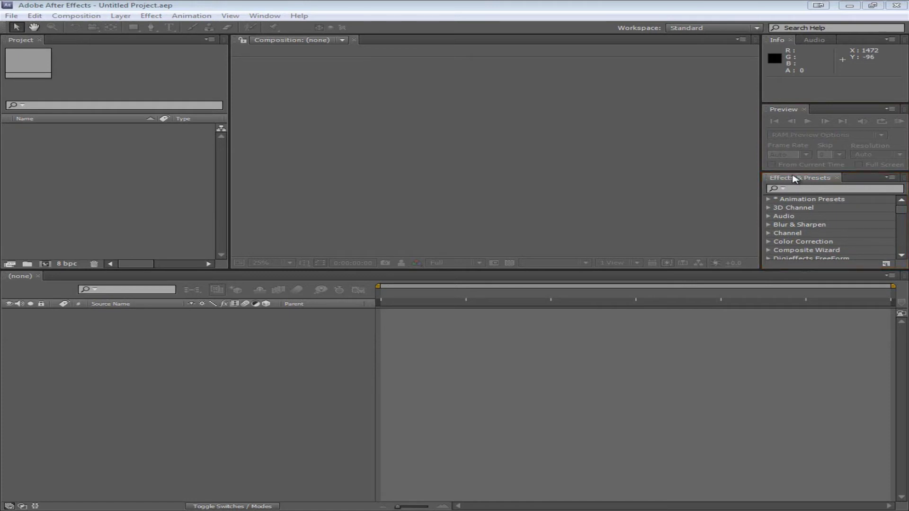
- Browse the Distort category in Effects & Presets, then open the Project panel's flyout menu
left_click_drag(901, 210, 902, 216)
left_click(768, 212)
left_click(769, 199)
scroll(845, 227, "up", 3)
left_click(804, 188)
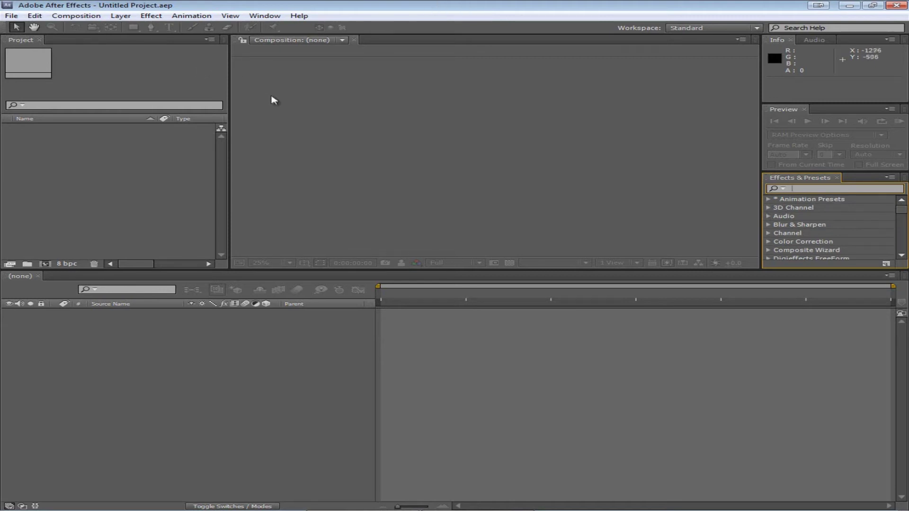
left_click(207, 42)
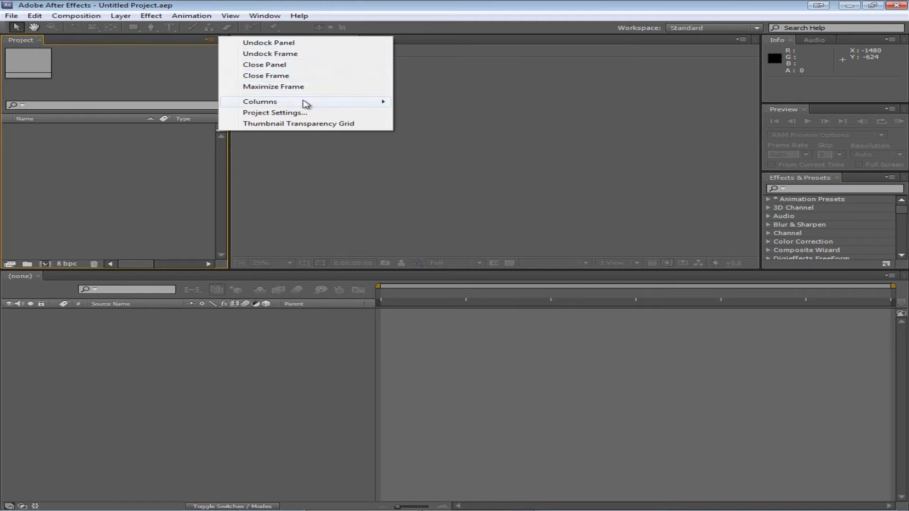
- Undock the Project panel into a floating window, then dock it back into the left column
mouse_move(305, 102)
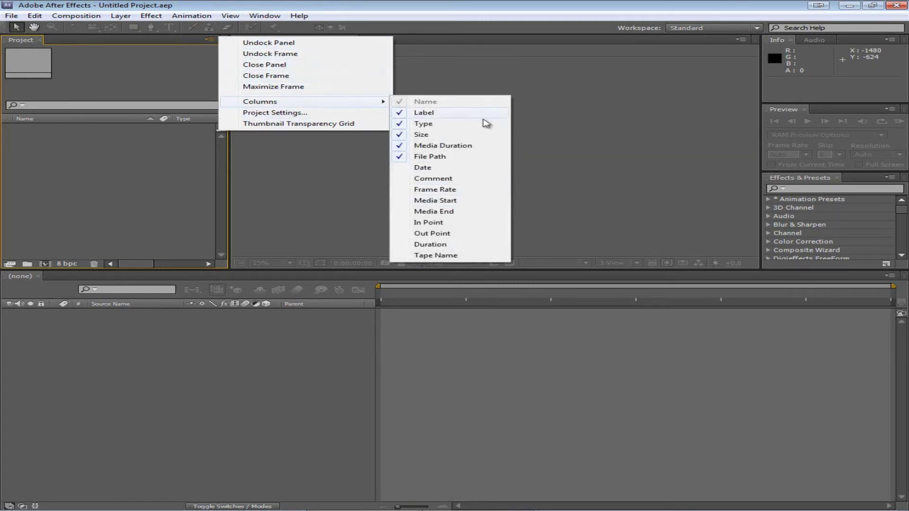
left_click(742, 41)
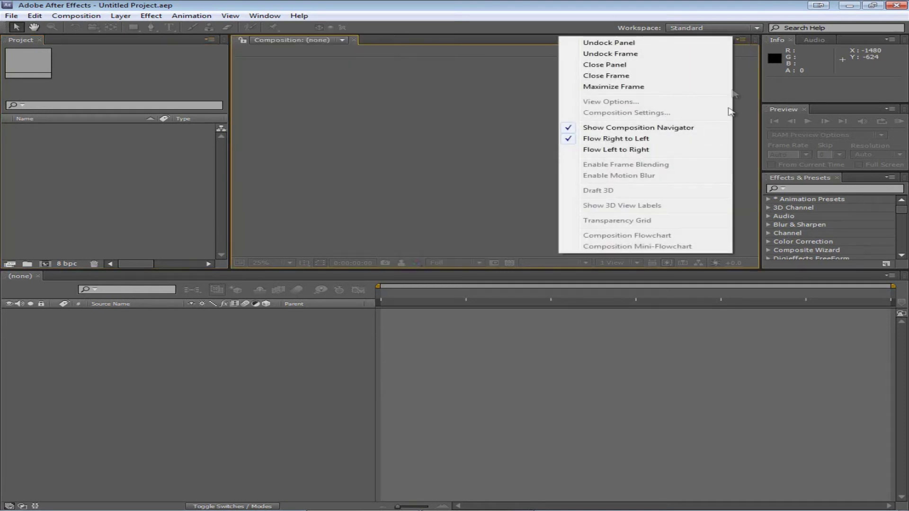
left_click(210, 40)
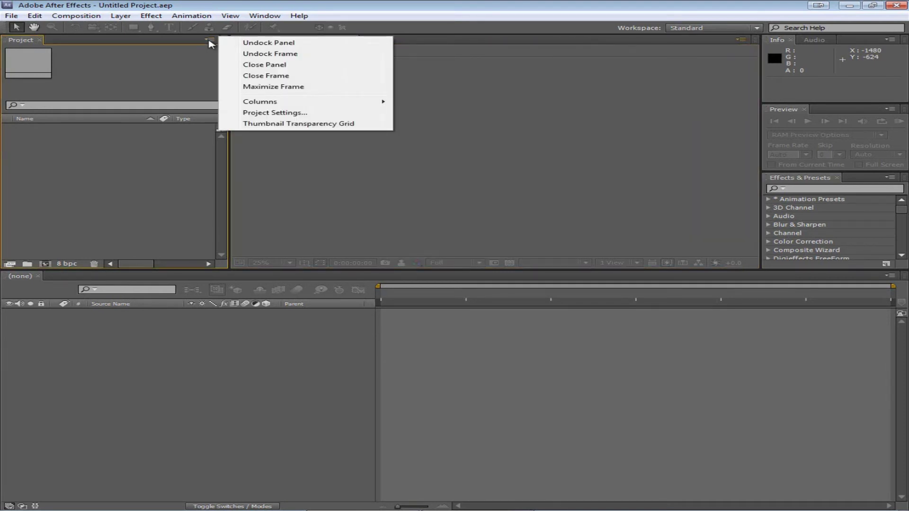
left_click(279, 45)
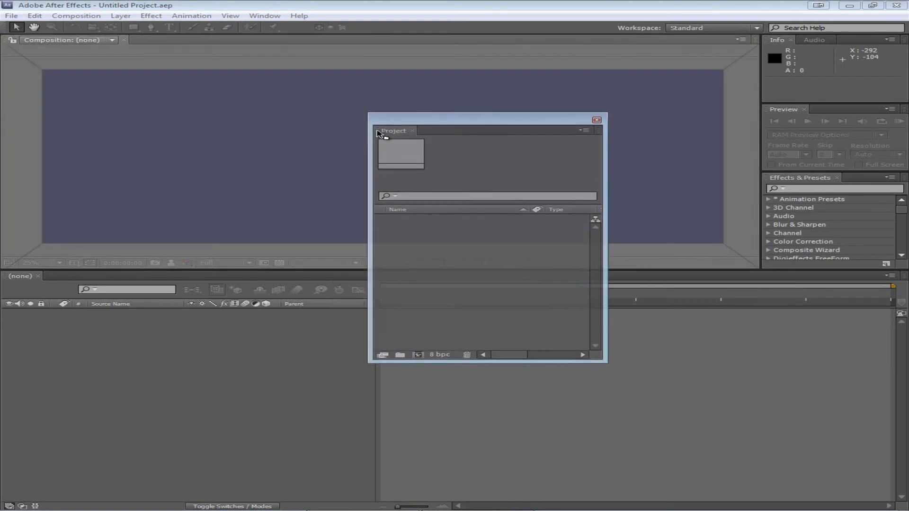
left_click_drag(379, 133, 68, 91)
left_click_drag(9, 58, 16, 50)
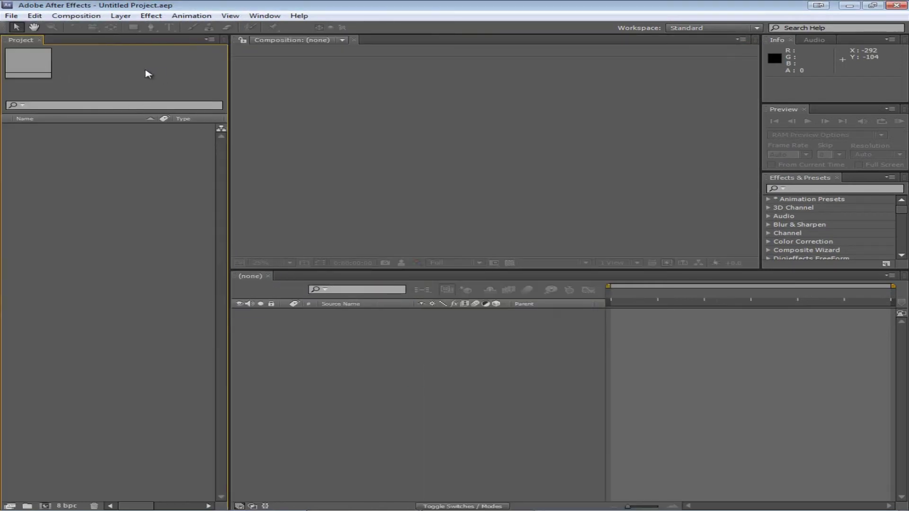
- Drag the Timeline panel out of its dock and bring up the Window menu's panel list
left_click_drag(250, 276, 19, 506)
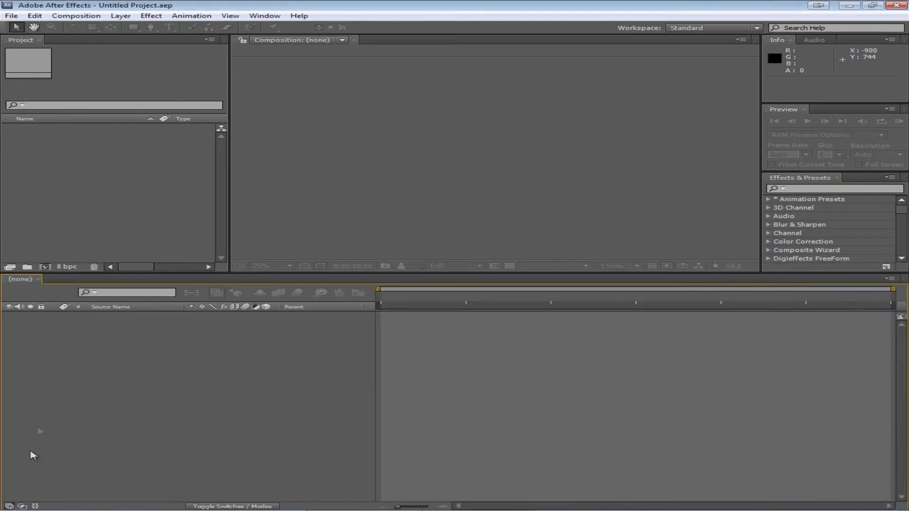
left_click(211, 40)
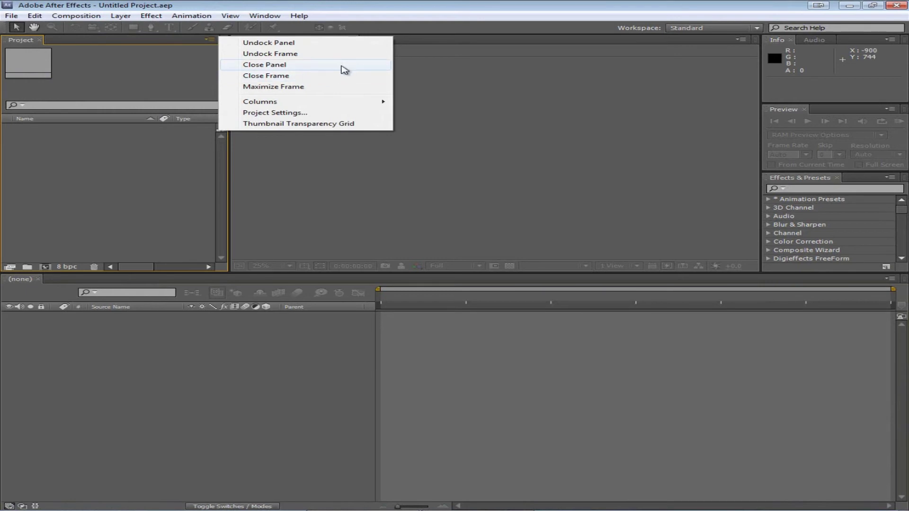
left_click(118, 63)
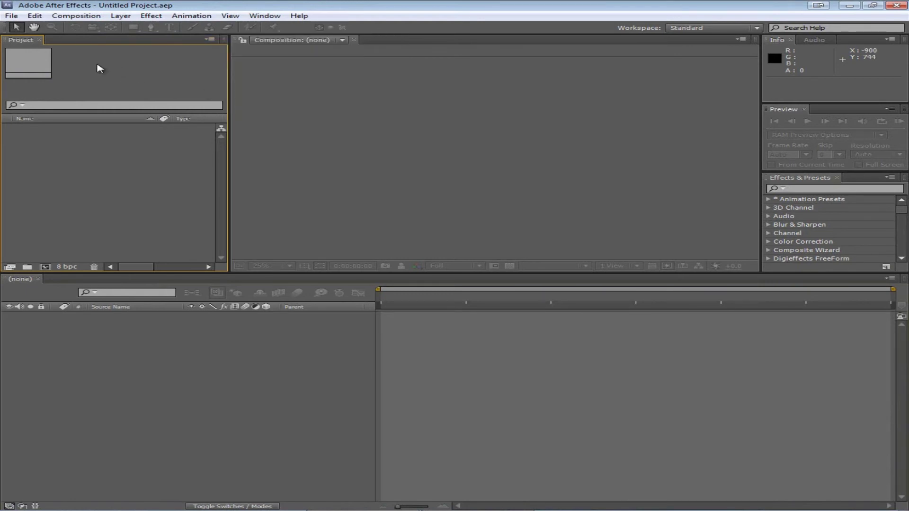
left_click(264, 16)
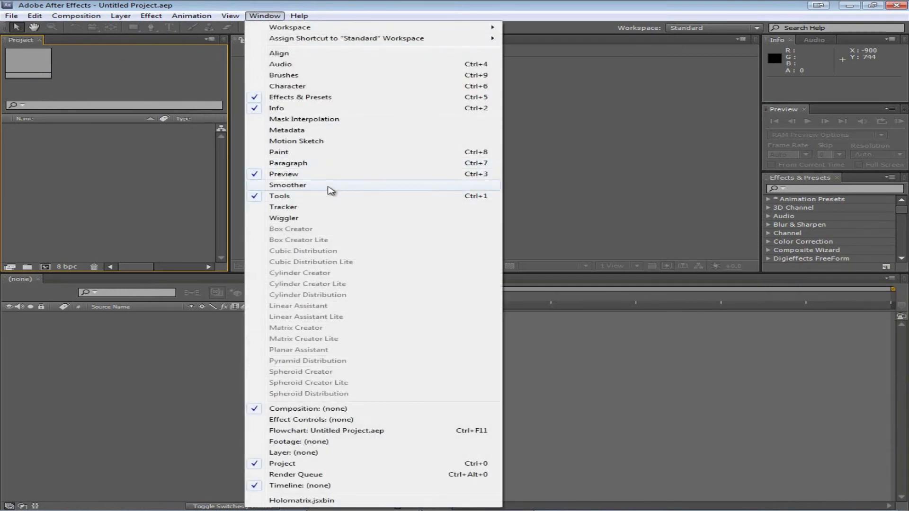
- Close the open menus, then use ~ to maximize and restore the Project, Timeline and Composition panels
left_click(147, 45)
left_click(320, 43)
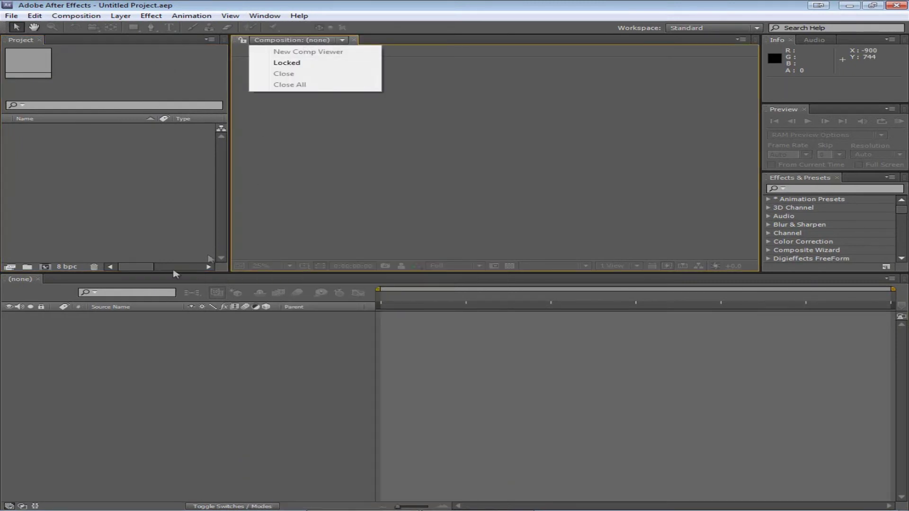
left_click(19, 279)
key("grave")
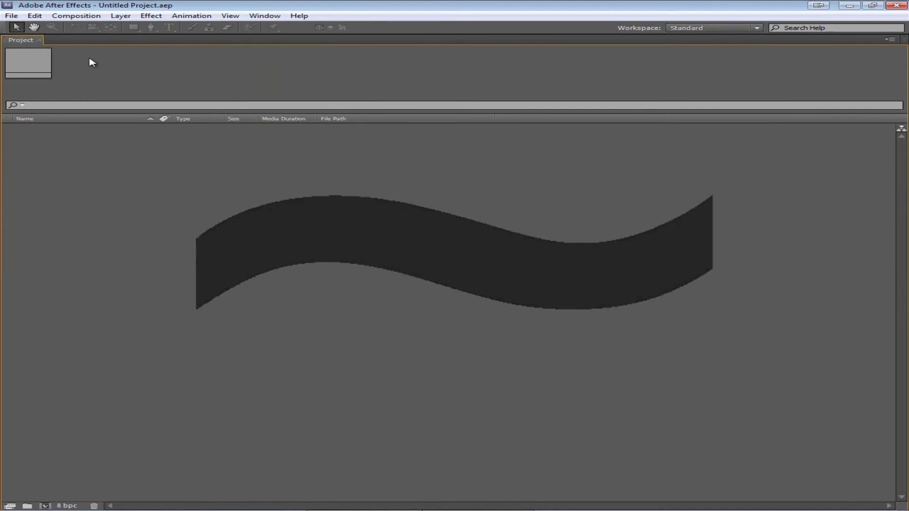
key("grave")
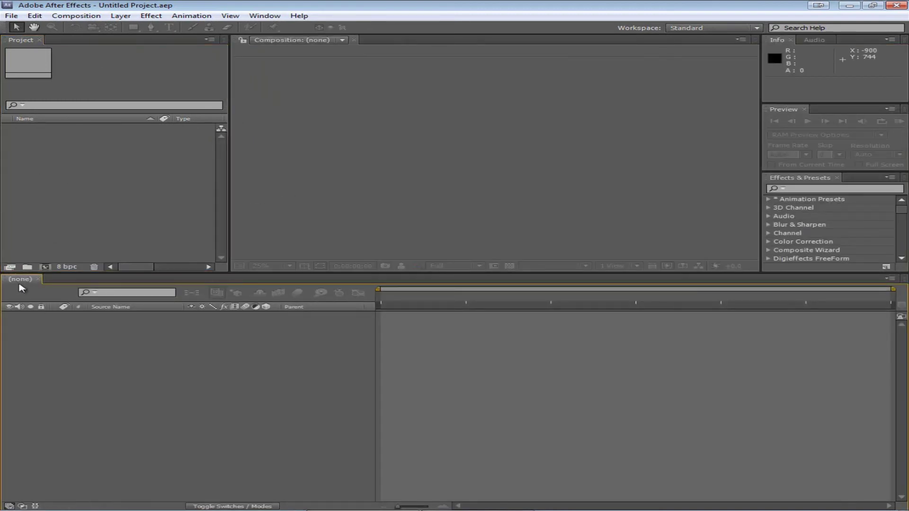
key("grave")
key("grave")
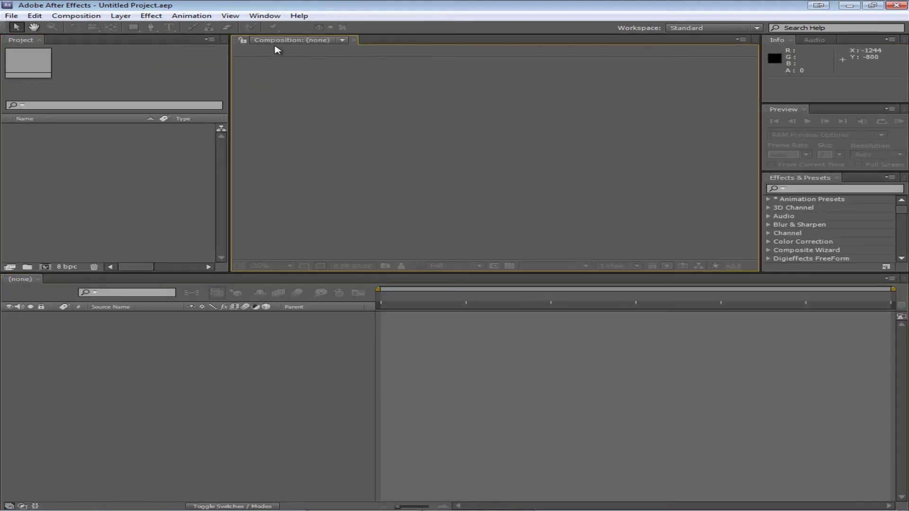
key("grave")
key("grave")
left_click(270, 41)
mouse_move(15, 45)
left_mouse_down()
mouse_move(158, 137)
mouse_move(379, 320)
mouse_move(324, 280)
mouse_move(715, 297)
mouse_move(459, 229)
mouse_move(7, 70)
mouse_move(4, 41)
mouse_move(4, 59)
left_mouse_up()
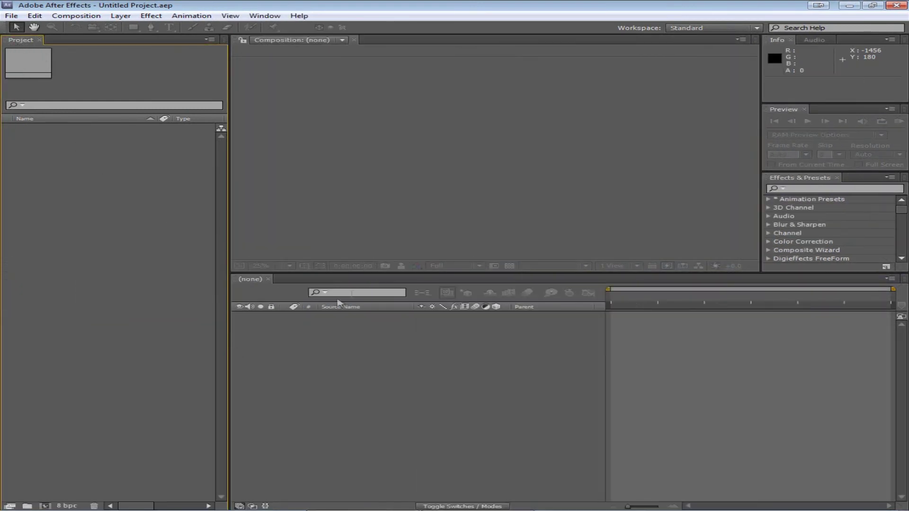
left_click_drag(248, 280, 101, 430)
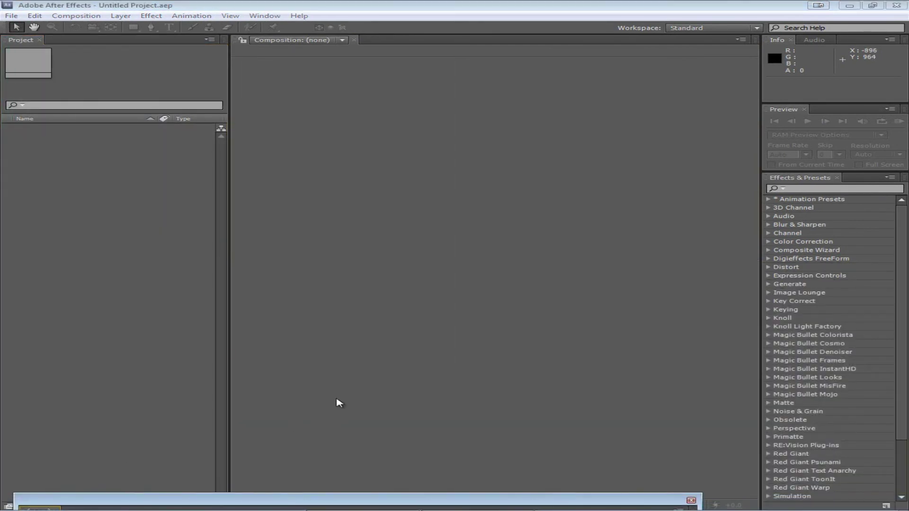
left_click(684, 28)
left_click(721, 107)
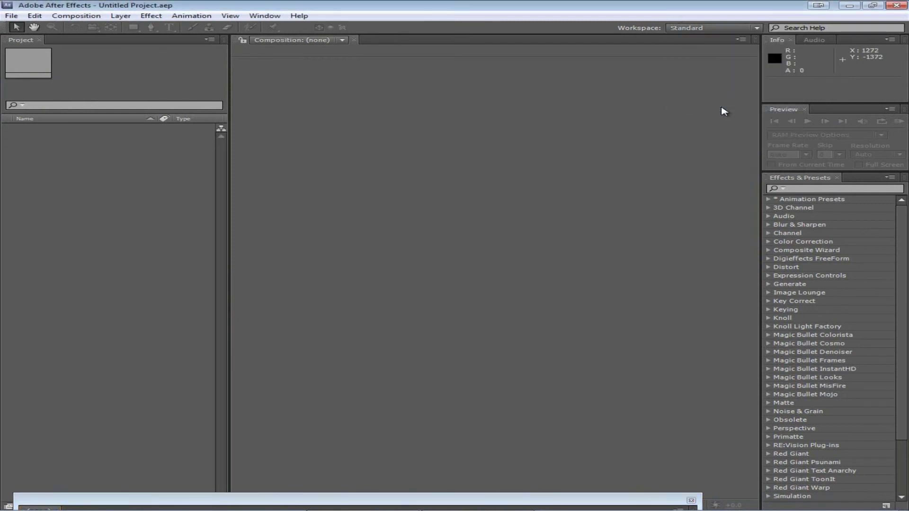
left_click_drag(39, 500, 61, 505)
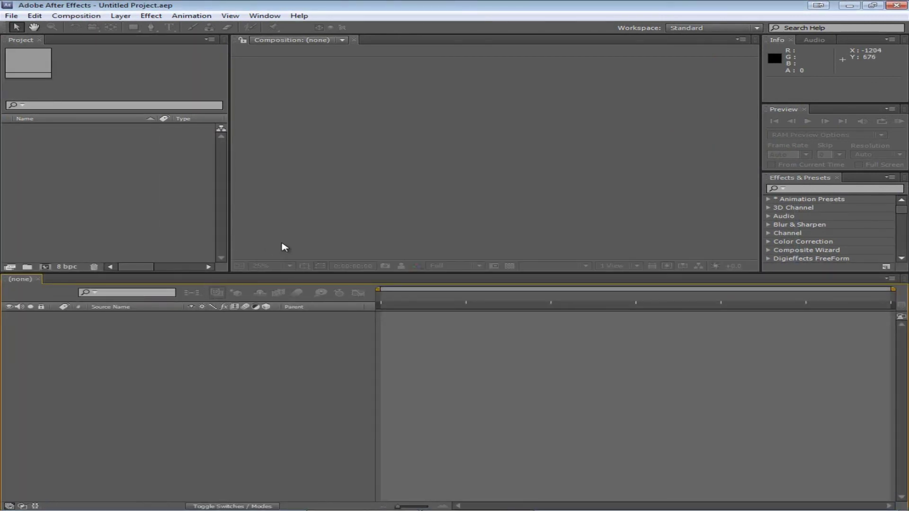
left_click(756, 28)
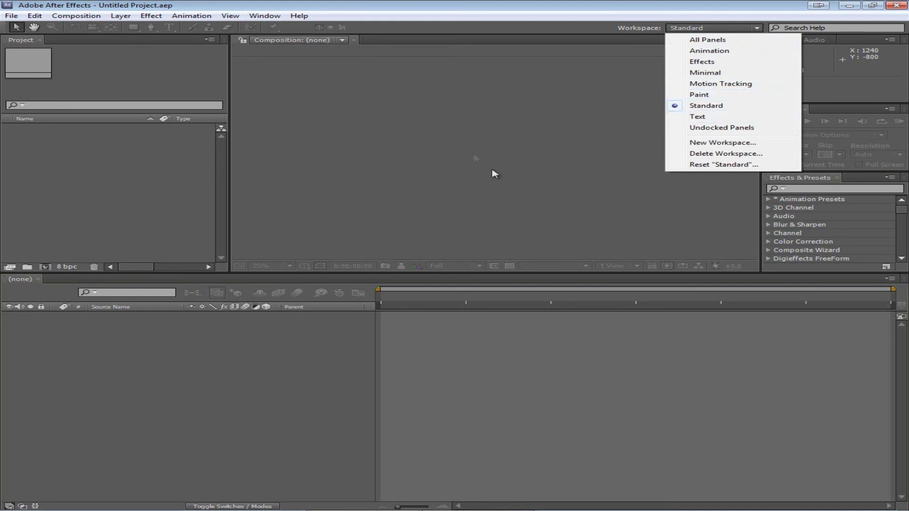
left_click(445, 16)
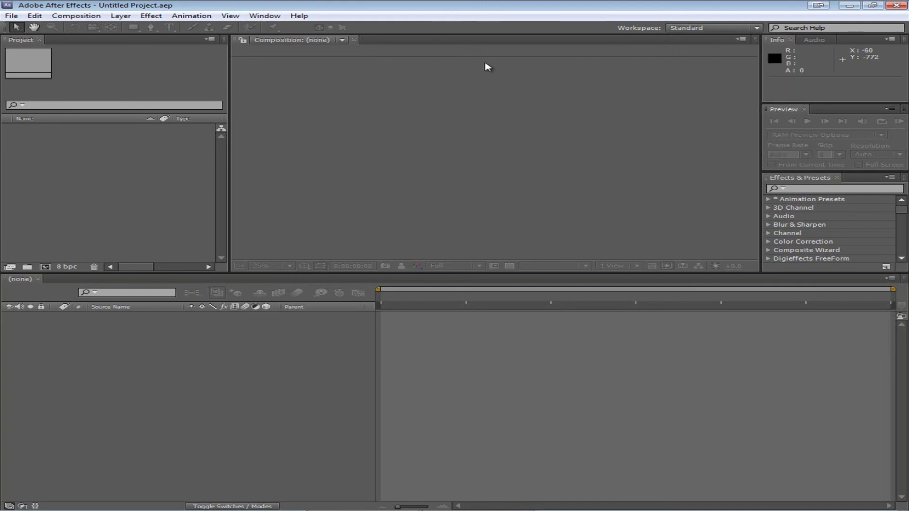